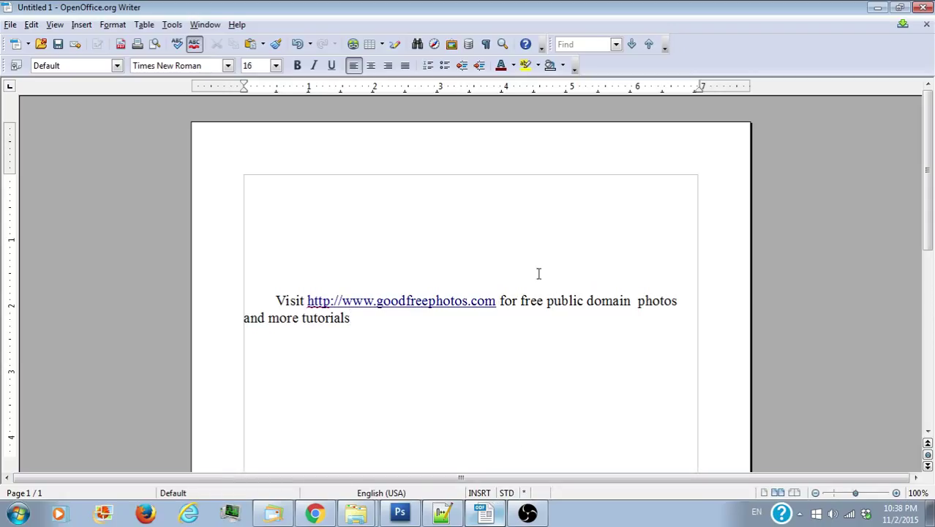
pyautogui.click(410, 520)
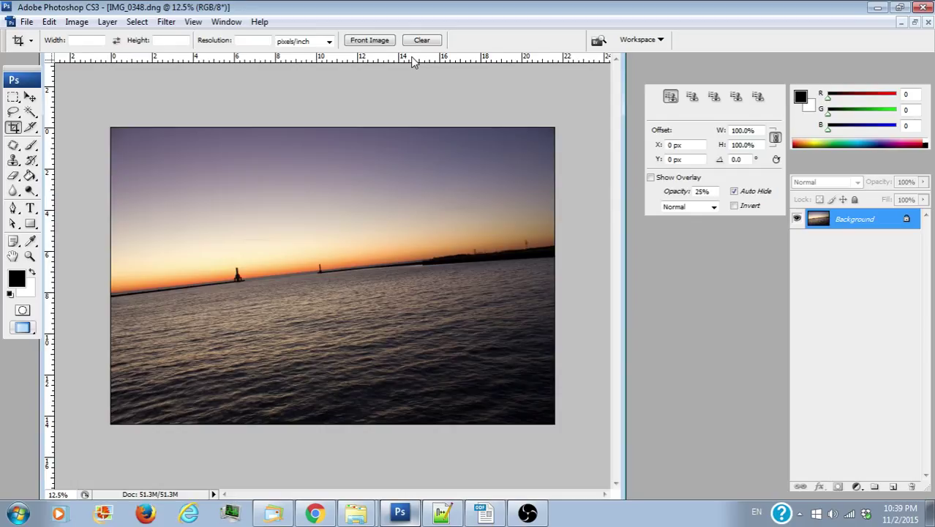
# Step: Drag a horizontal guide from the top ruler down to the tilted horizon line
pyautogui.moveTo(411, 57); pyautogui.dragTo(431, 262)
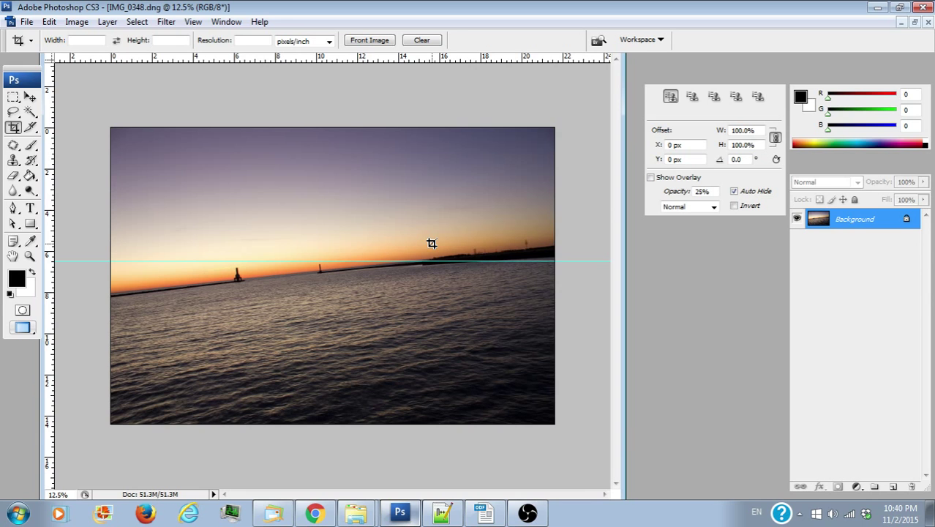
# Step: Rotate the canvas 5.5° clockwise and add a guide at the rotated horizon
pyautogui.click(77, 22)
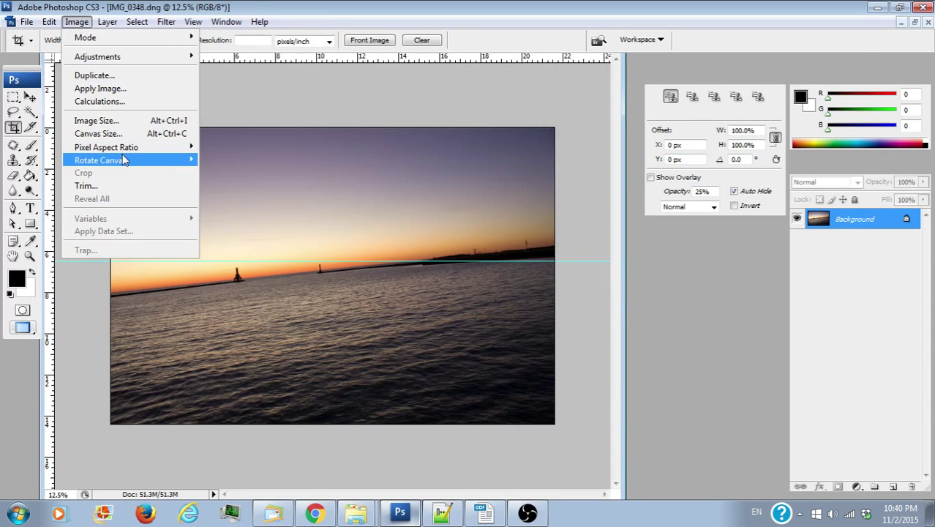
pyautogui.moveTo(125, 160)
pyautogui.click(265, 200)
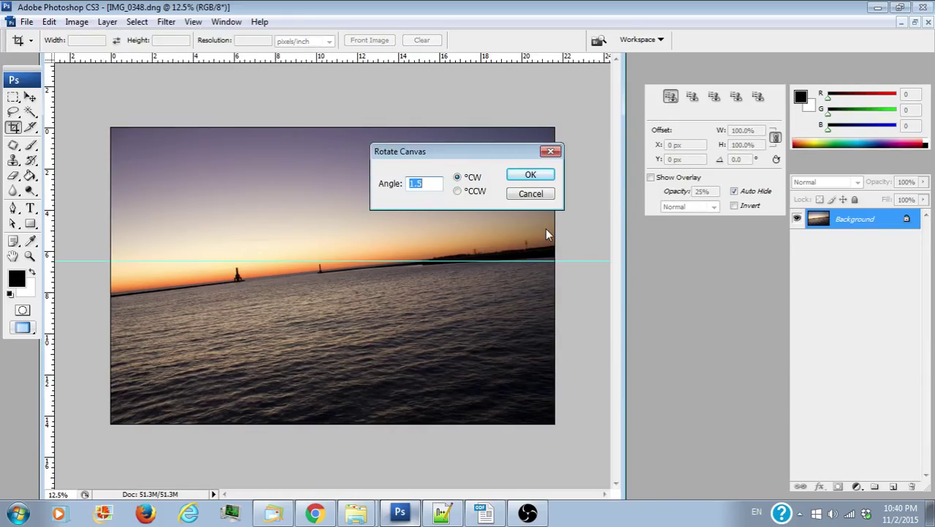
pyautogui.write('4')
pyautogui.press('BackSpace')
pyautogui.write('5.5')
pyautogui.press('Return')
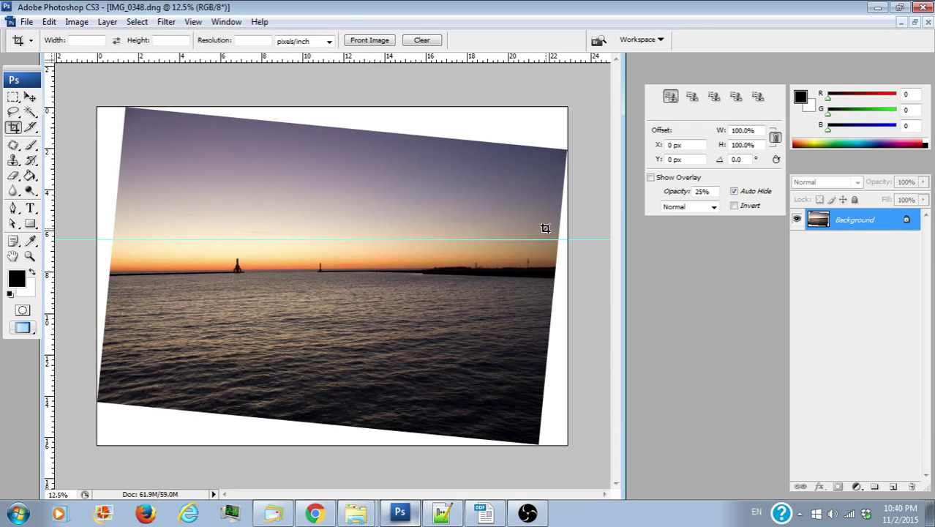
pyautogui.moveTo(374, 61); pyautogui.dragTo(390, 269)
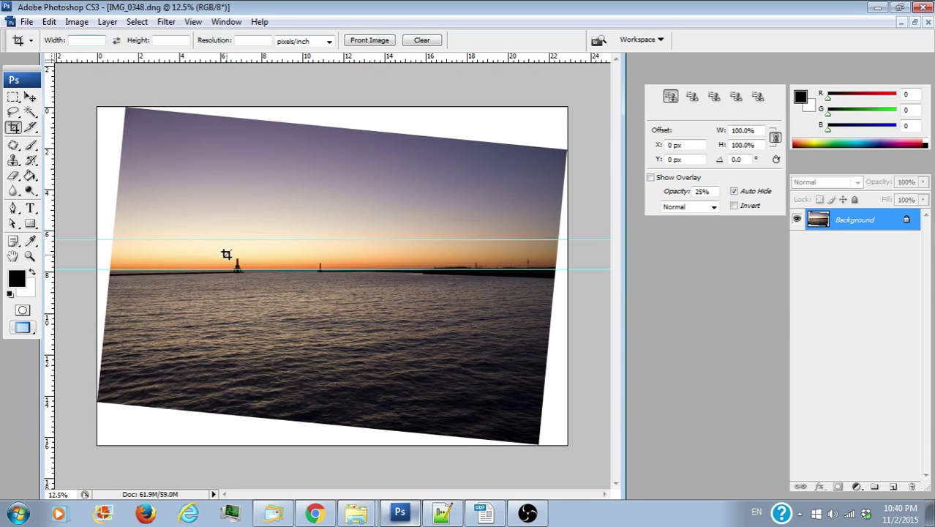
# Step: Apply a further 1.0° arbitrary rotation and lay a guide along the levelled horizon
pyautogui.click(76, 22)
pyautogui.moveTo(147, 160)
pyautogui.click(218, 206)
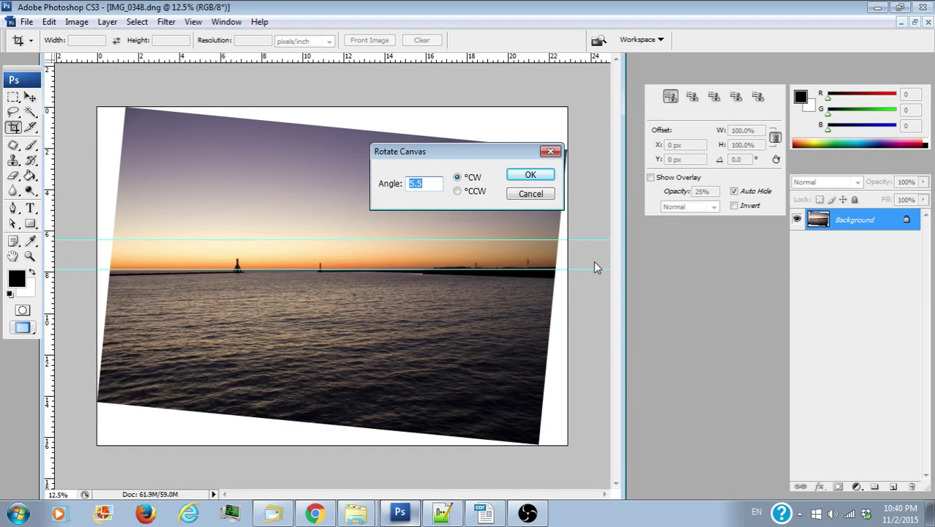
pyautogui.write('1.0')
pyautogui.press('Return')
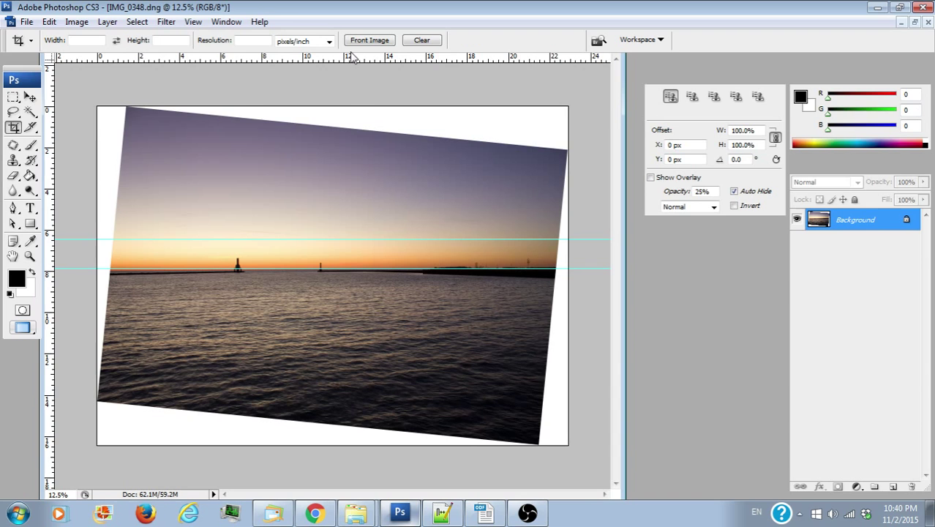
pyautogui.moveTo(381, 63); pyautogui.dragTo(386, 269)
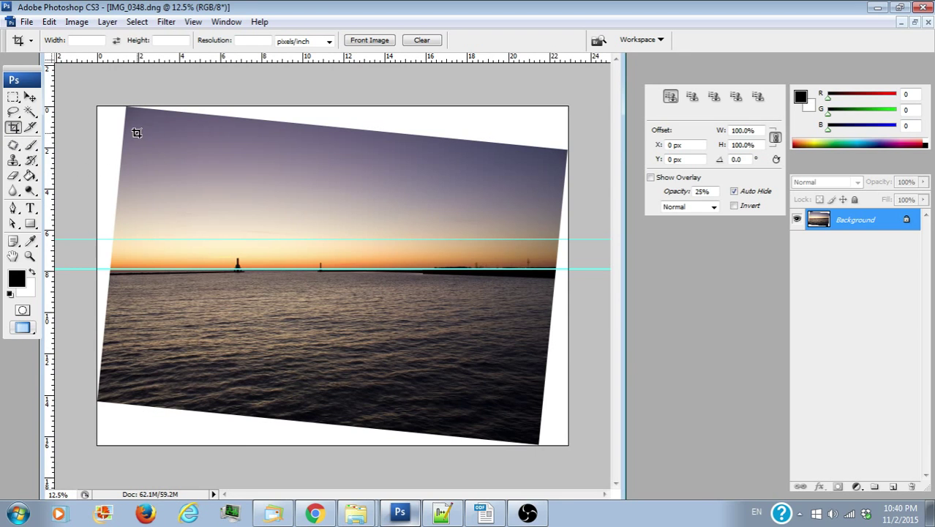
# Step: Crop the photo to a rectangle inside the white corners, discarding two failed crop attempts
pyautogui.moveTo(137, 133); pyautogui.dragTo(196, 152)
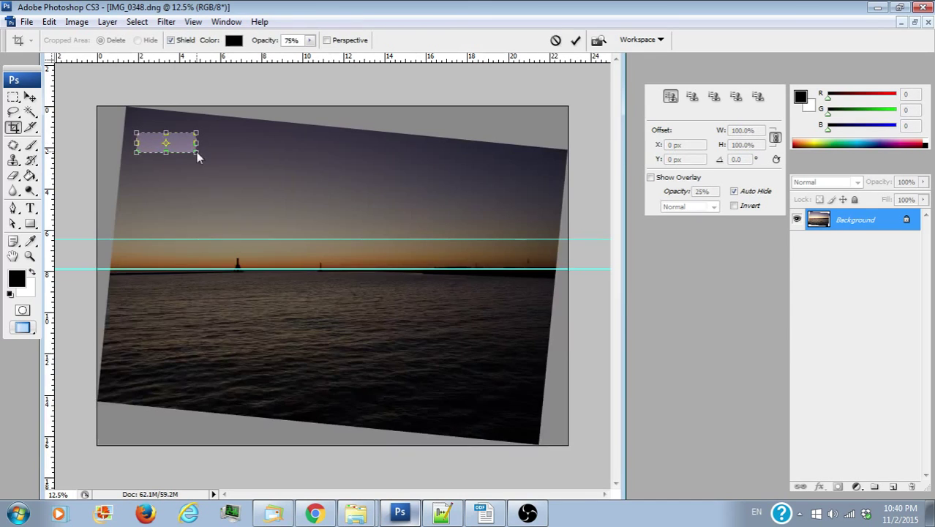
pyautogui.rightClick(198, 153)
pyautogui.click(227, 177)
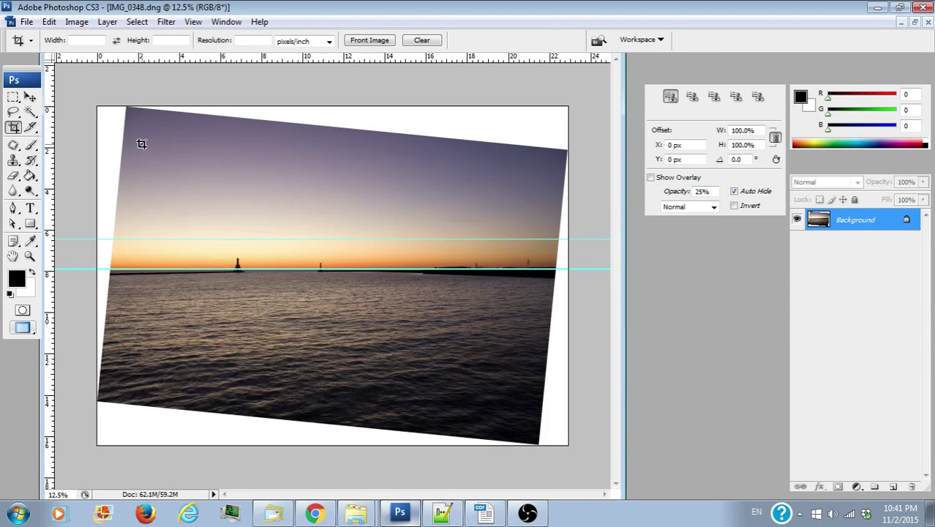
pyautogui.moveTo(142, 141); pyautogui.dragTo(396, 245)
pyautogui.rightClick(353, 204)
pyautogui.click(379, 229)
pyautogui.moveTo(146, 156); pyautogui.dragTo(538, 404)
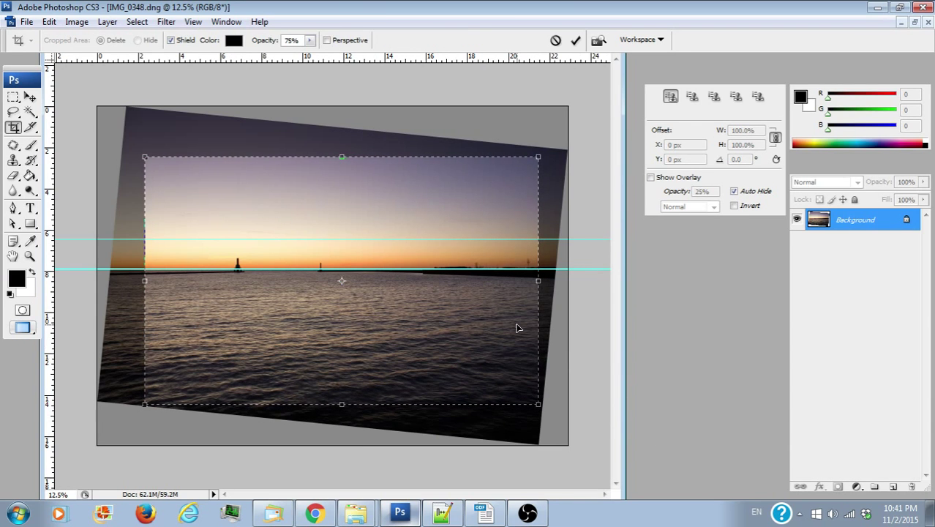
pyautogui.press('Return')
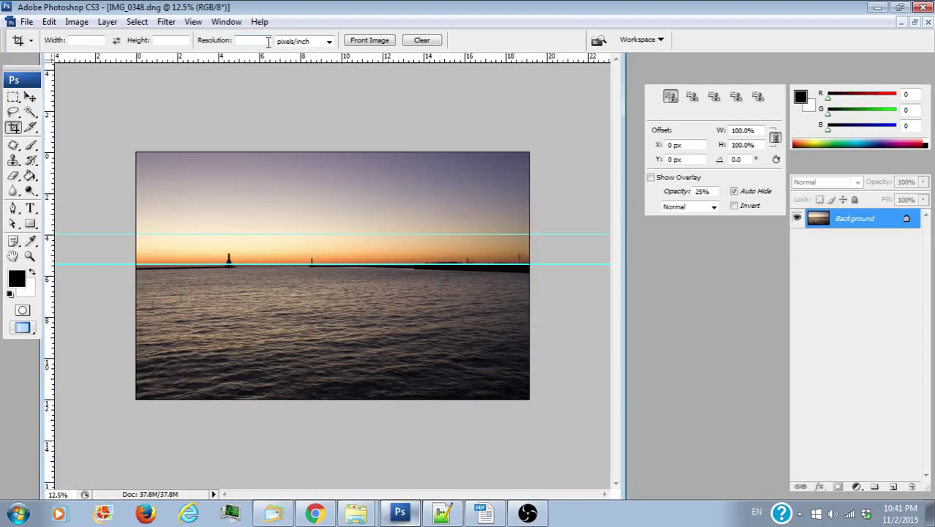
# Step: Save the photo as IMG_0348.jpg in dngfiles at High JPEG quality, then close it
pyautogui.click(27, 22)
pyautogui.click(105, 182)
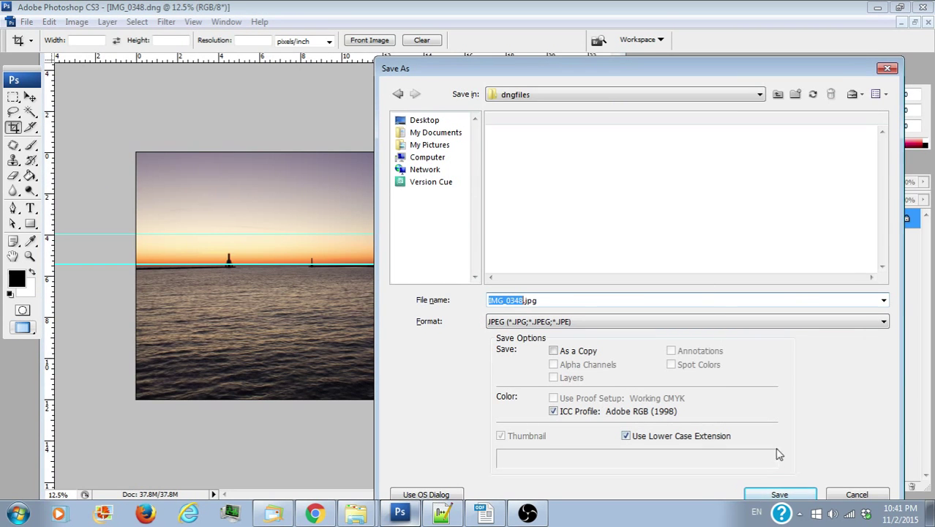
pyautogui.click(780, 495)
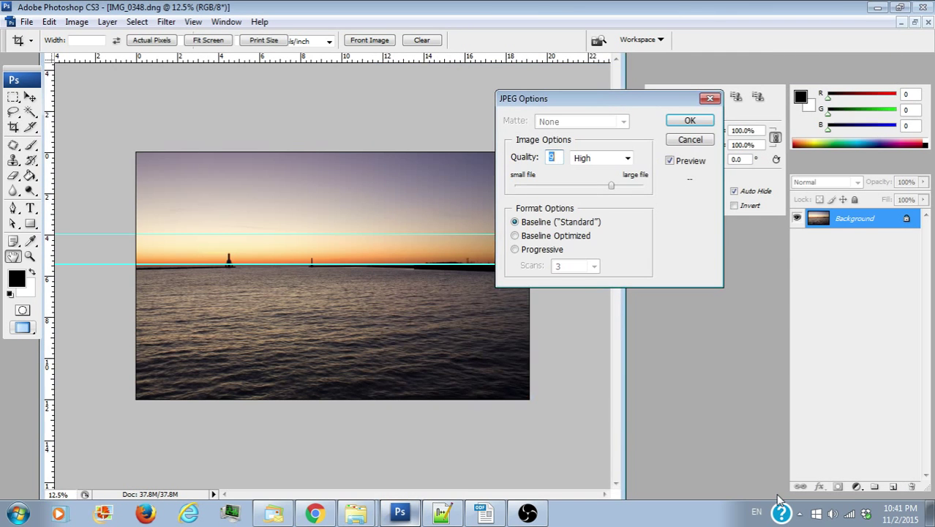
pyautogui.click(690, 121)
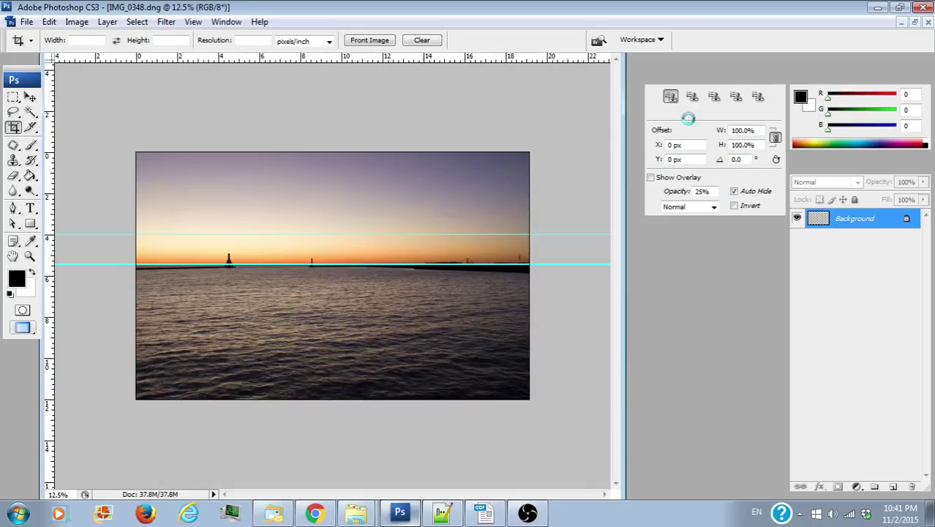
pyautogui.click(928, 22)
# Step: Open IMG_0348.jpg from the dngfiles folder and pass it from Camera Raw into Photoshop
pyautogui.click(11, 22)
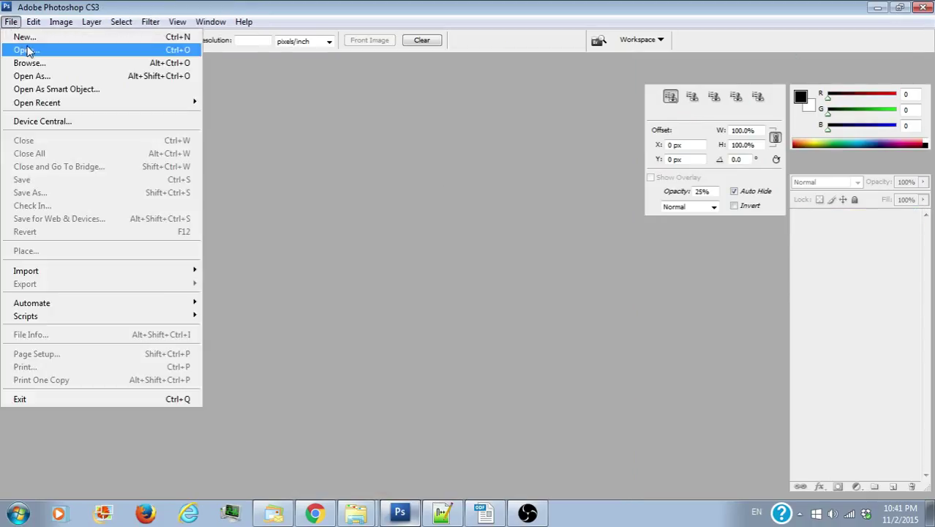
pyautogui.click(25, 49)
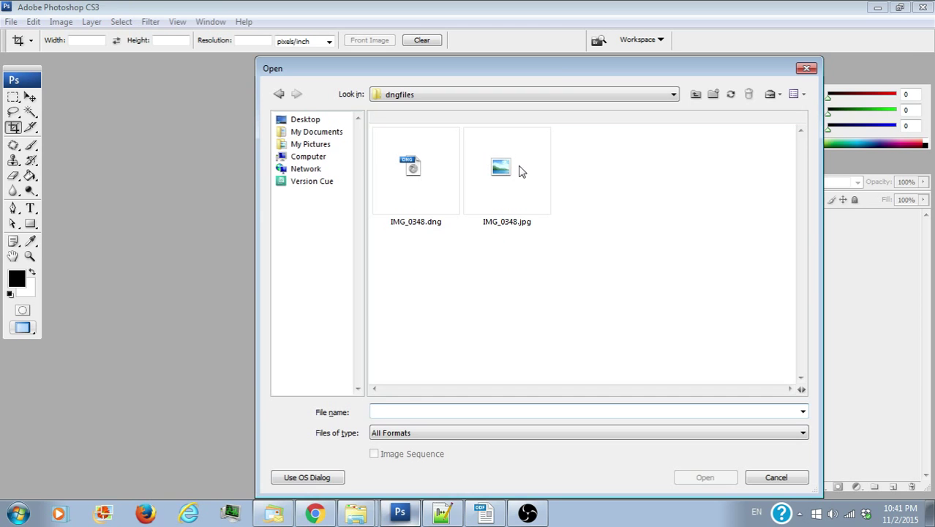
pyautogui.doubleClick(521, 171)
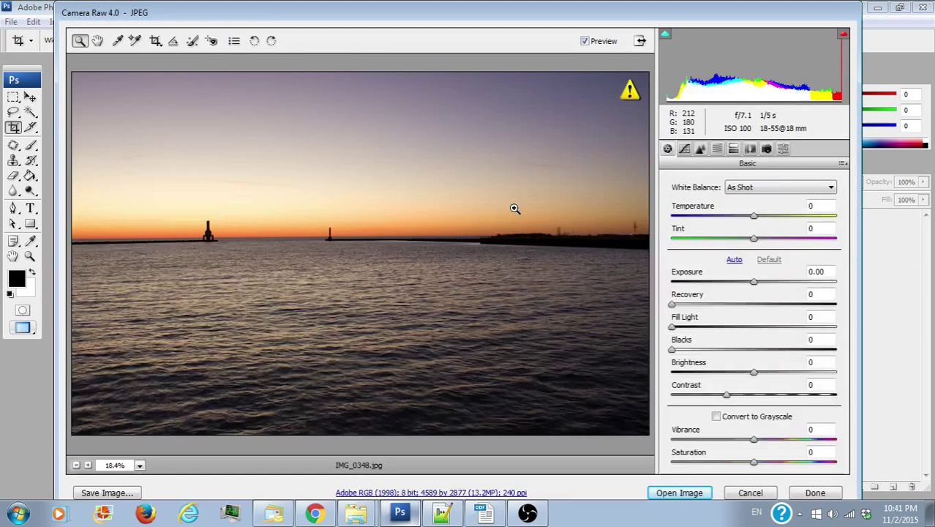
pyautogui.click(678, 493)
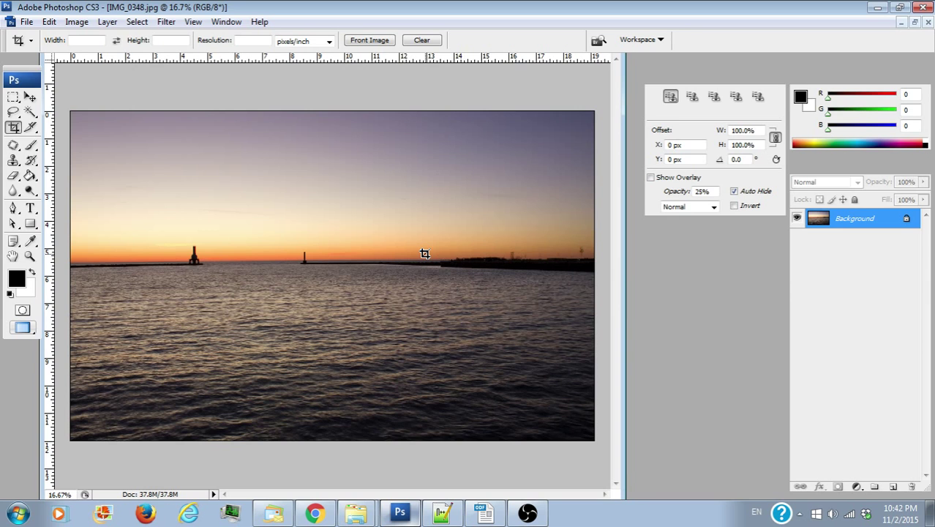
# Step: Switch back to the OpenOffice Writer document with the goodfreephotos note
pyautogui.click(486, 514)
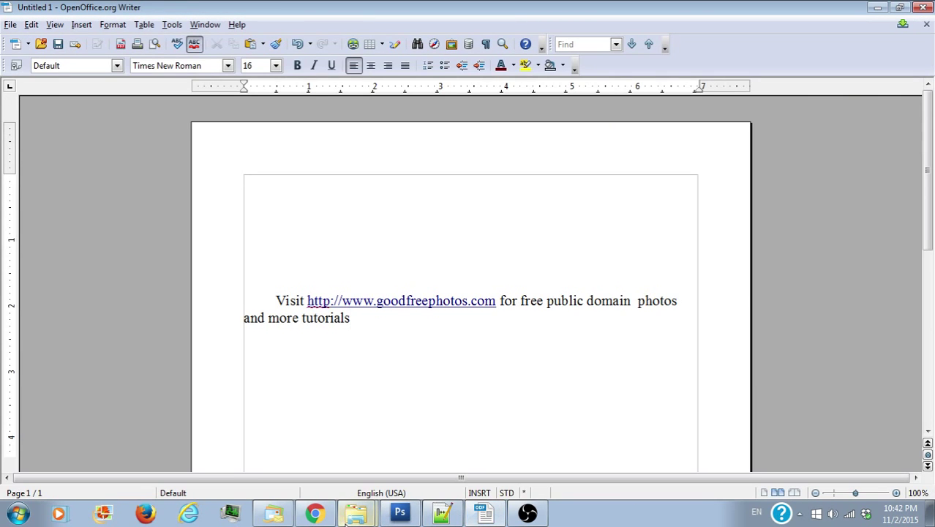